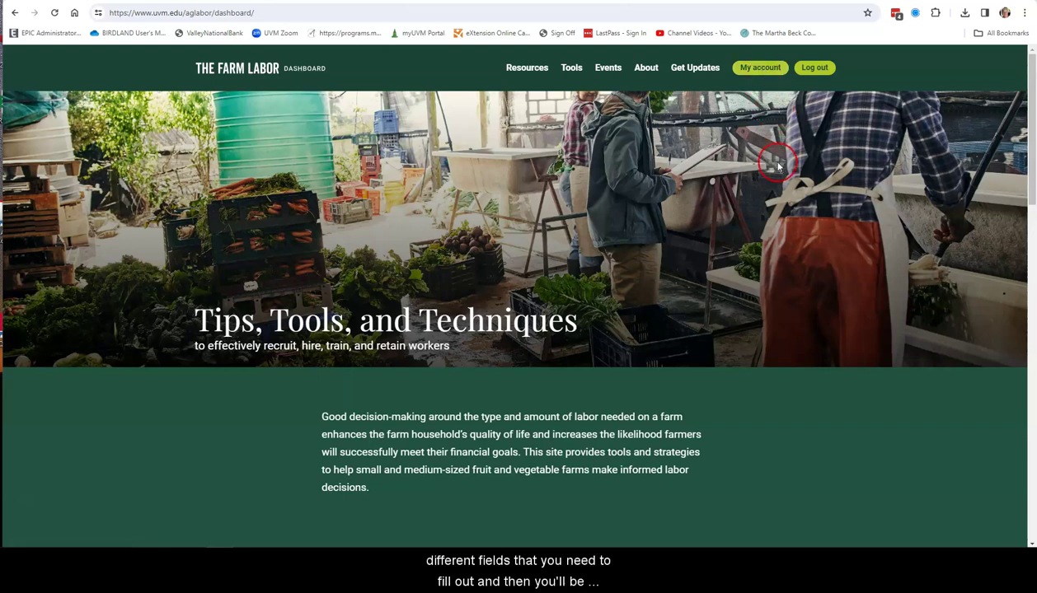
Go to the Tools listing and open the Personnel Policy Generator introduction page
{"action": "left_click", "coordinate": [750, 171]}
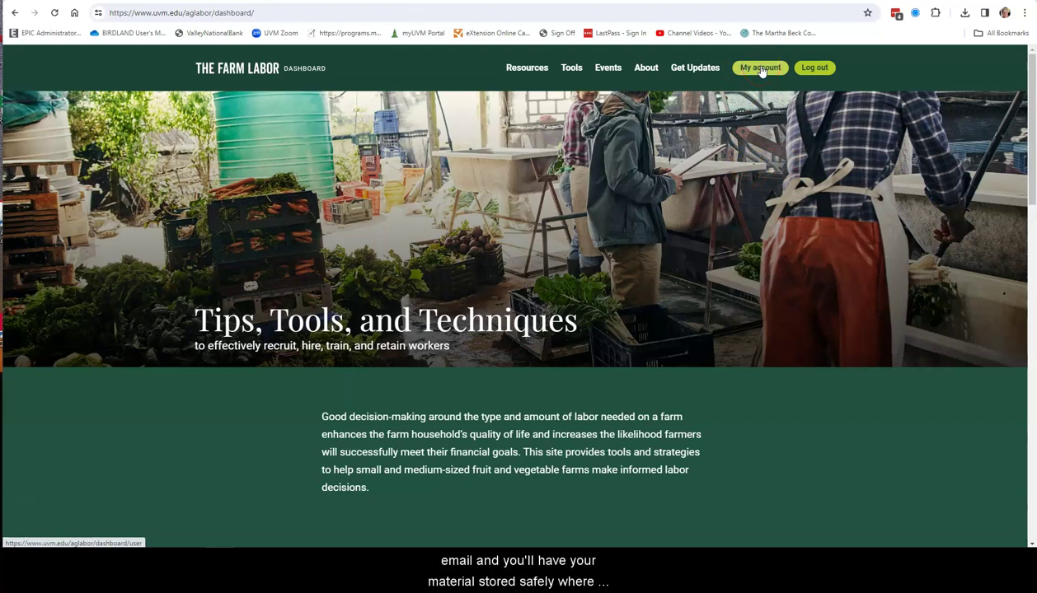
{"action": "left_click", "coordinate": [483, 233]}
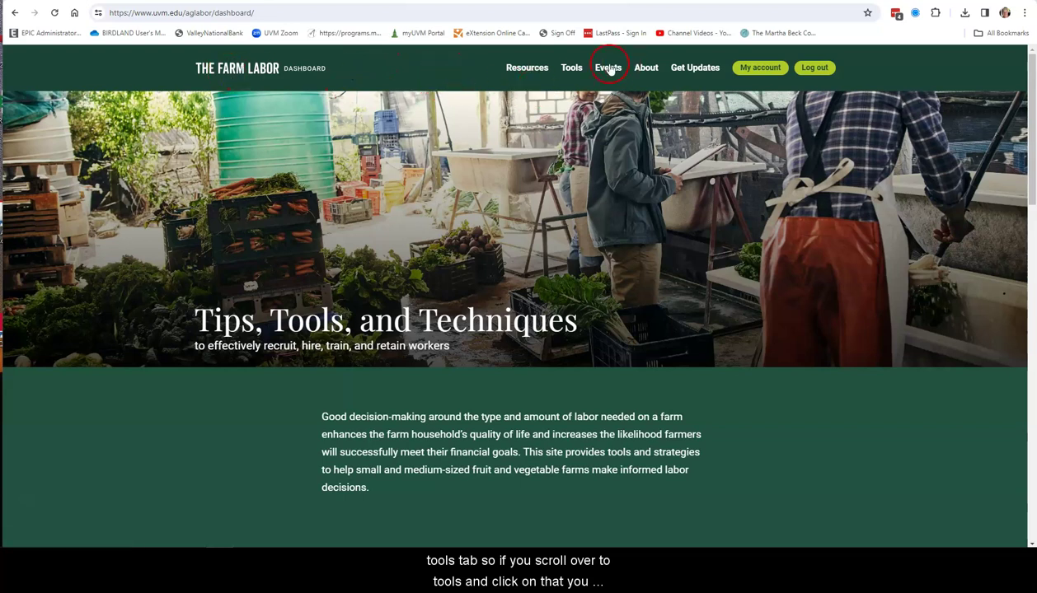
{"action": "left_click", "coordinate": [572, 69]}
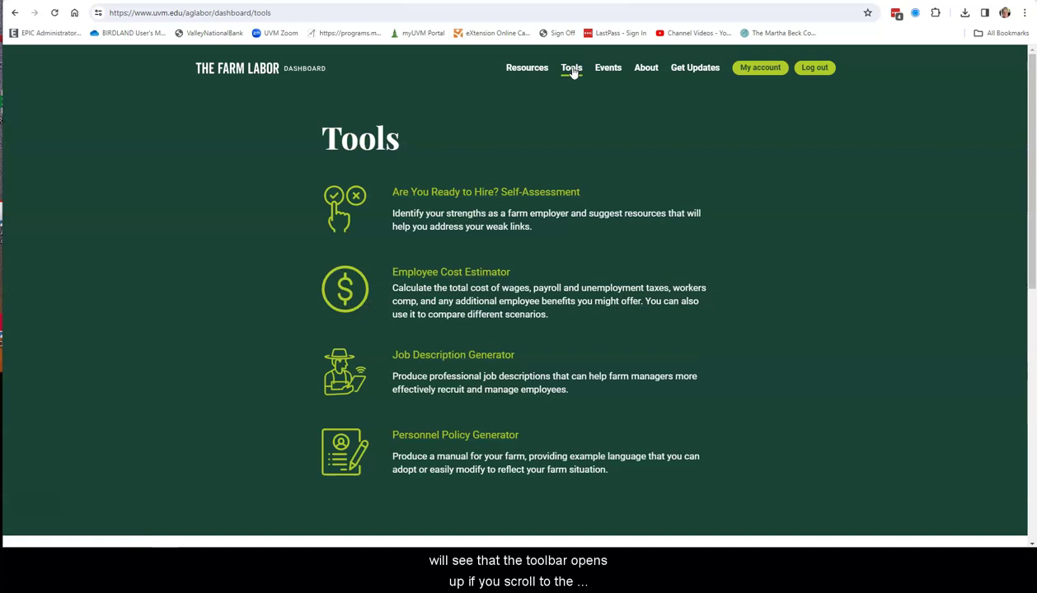
{"action": "left_click_drag", "start_coordinate": [1034, 237], "coordinate": [1032, 263]}
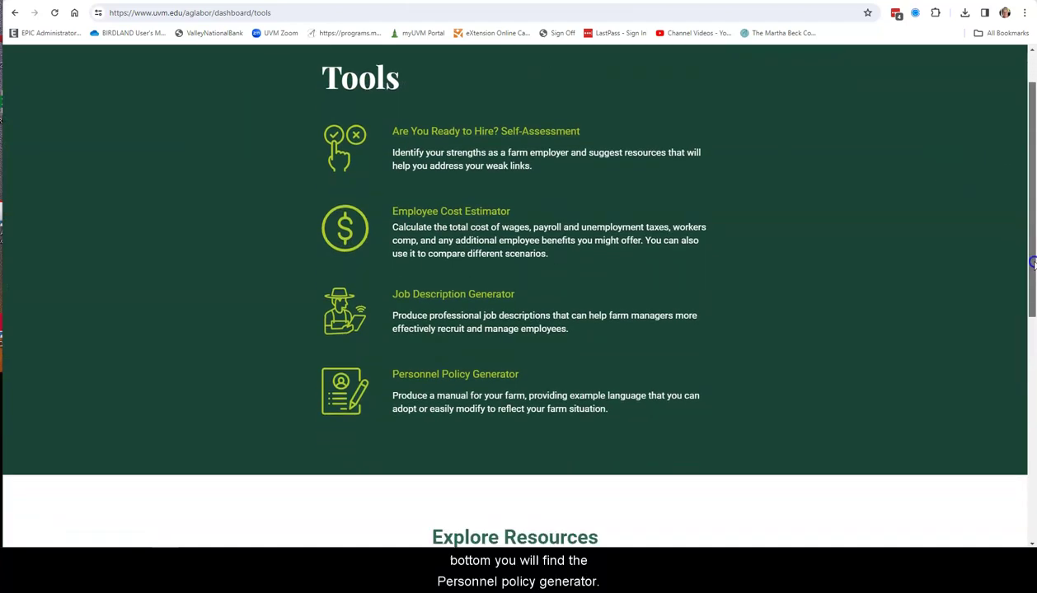
{"action": "left_click", "coordinate": [449, 375]}
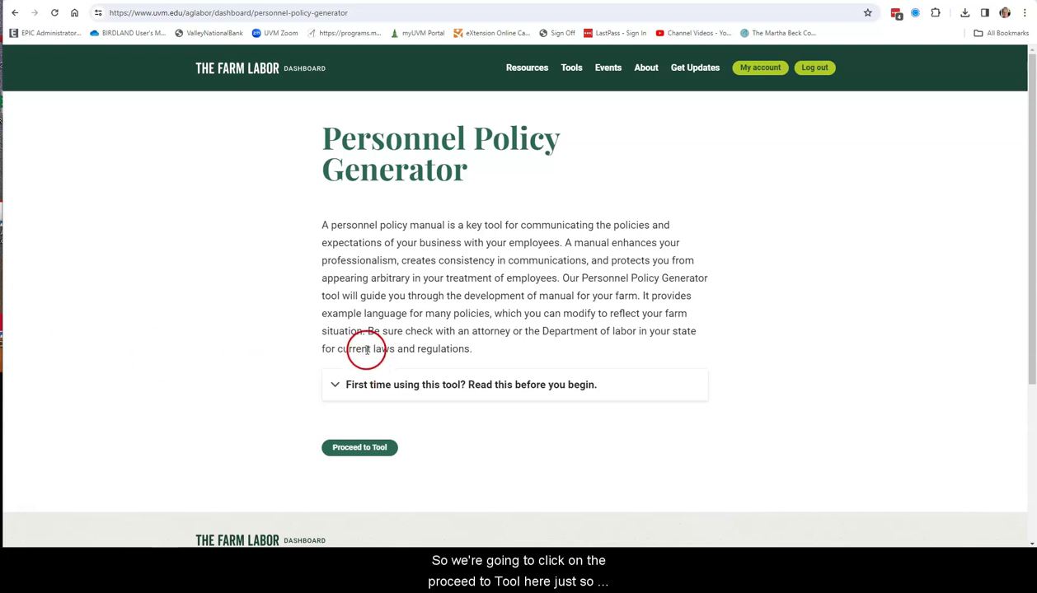
Start the policy manual form and enter 'My Farm' as the Farm/Business Name
{"action": "left_click", "coordinate": [346, 450]}
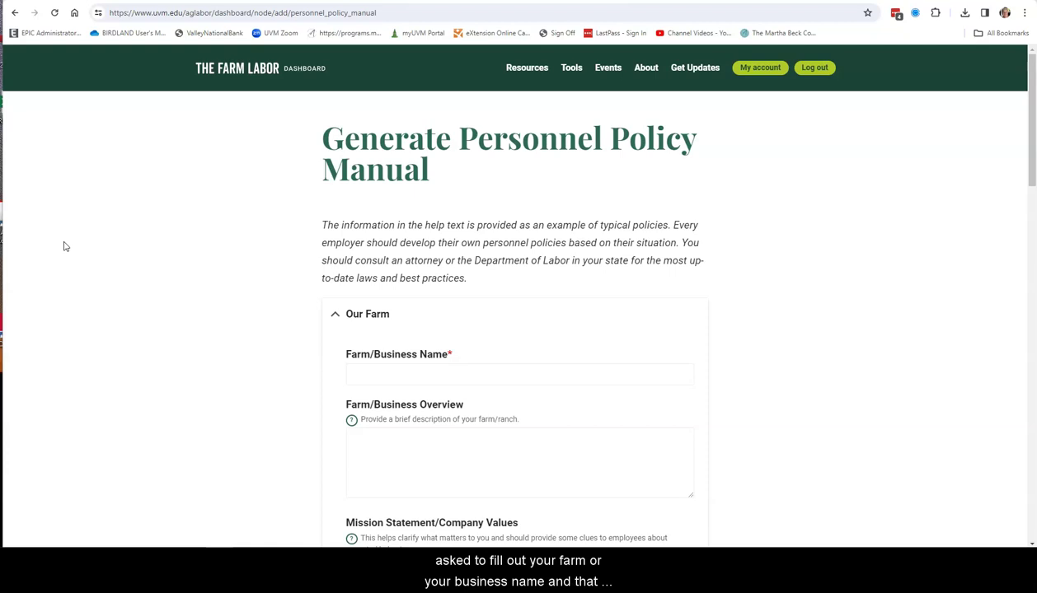
{"action": "left_click", "coordinate": [389, 377]}
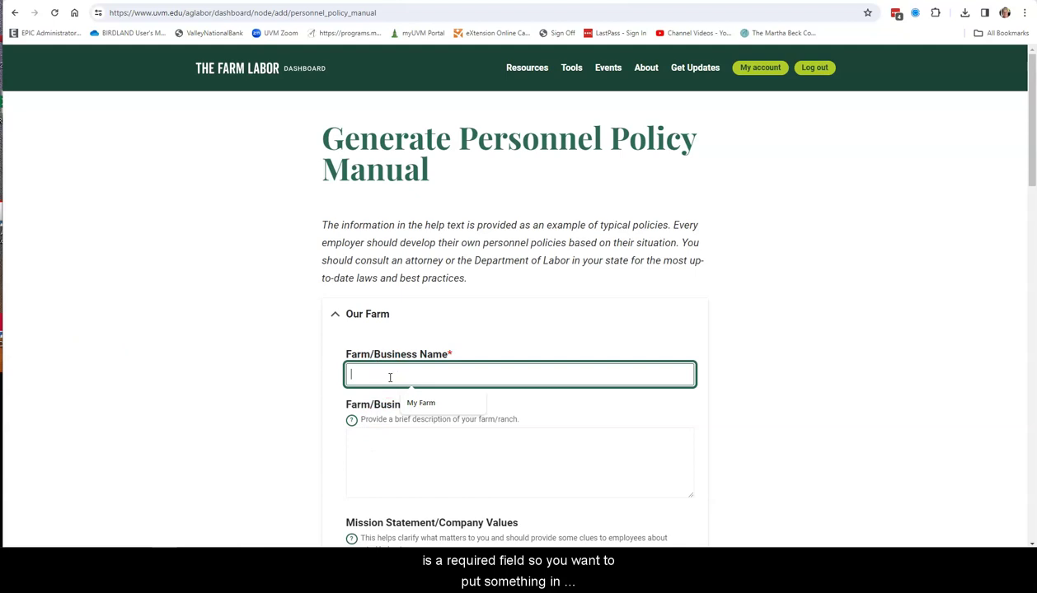
{"action": "type", "text": "My Farm"}
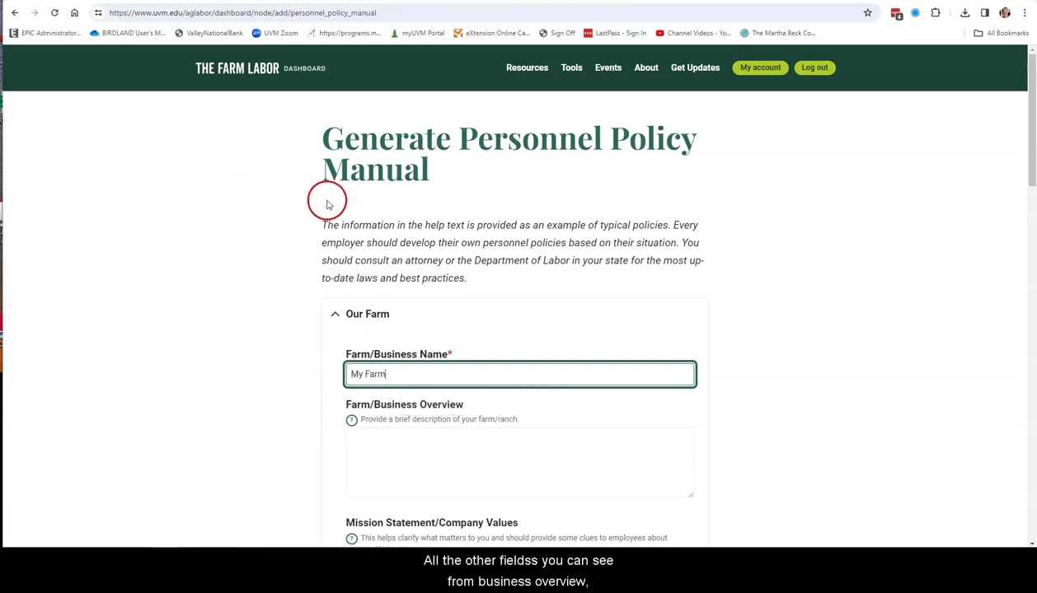
{"action": "scroll", "coordinate": [1022, 157], "scroll_direction": "down", "scroll_amount": 4}
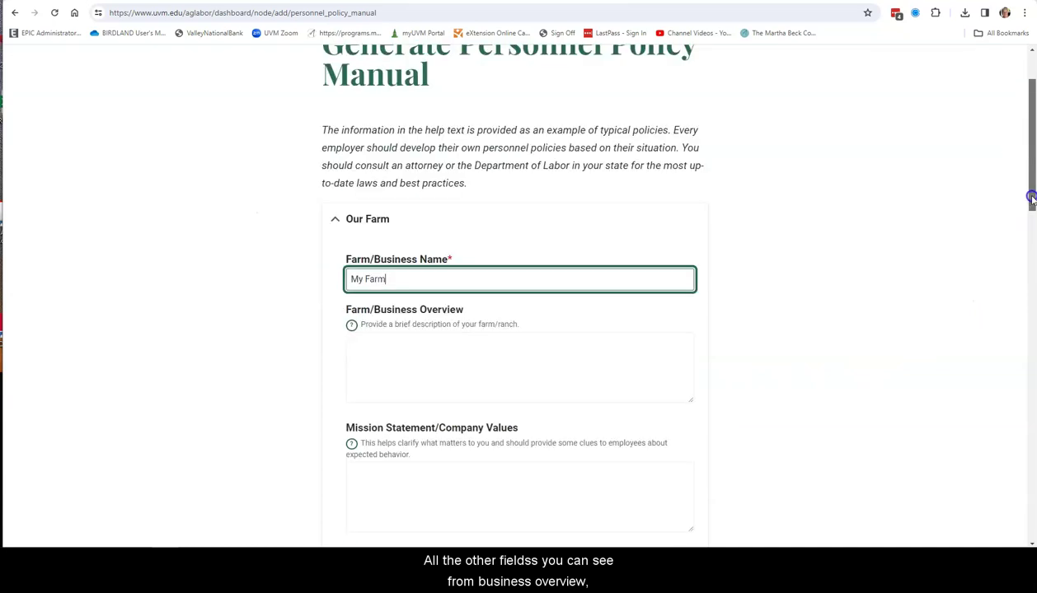
{"action": "scroll", "coordinate": [671, 294], "scroll_direction": "down", "scroll_amount": 3}
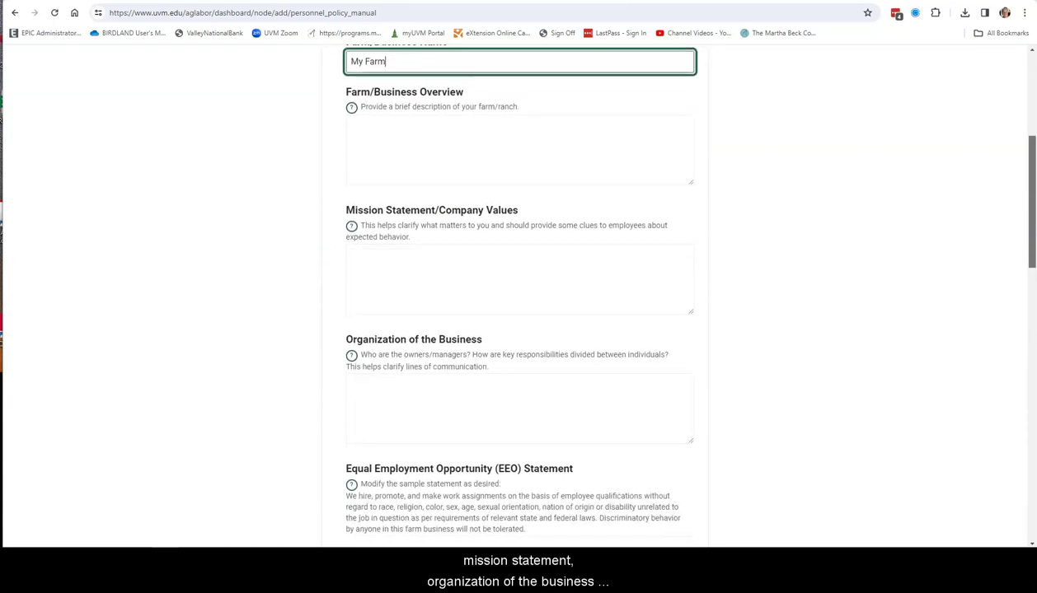
{"action": "scroll", "coordinate": [518, 296], "scroll_direction": "down", "scroll_amount": 2}
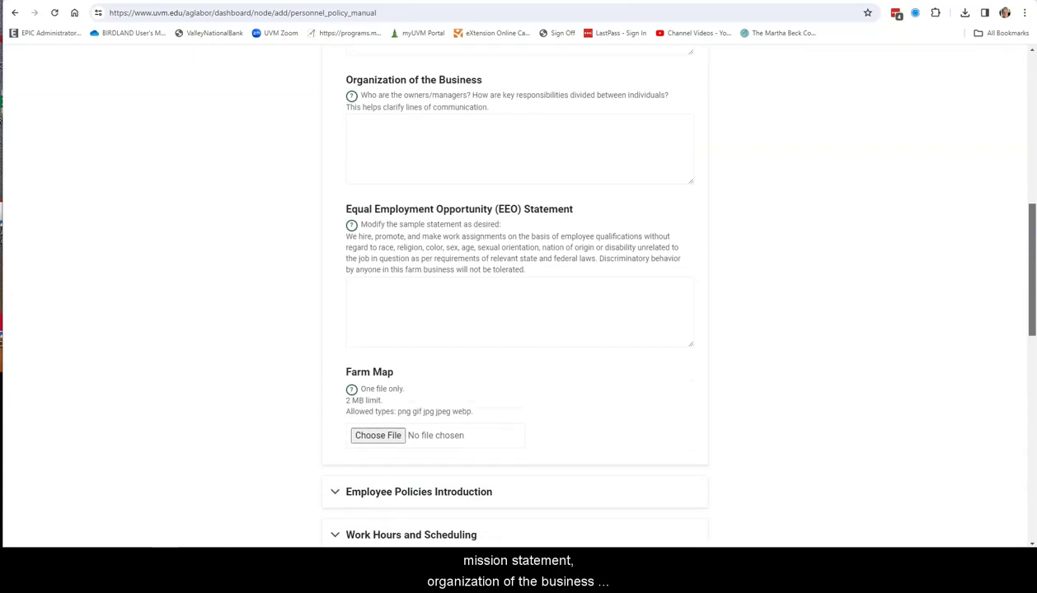
{"action": "scroll", "coordinate": [518, 297], "scroll_direction": "down", "scroll_amount": 2}
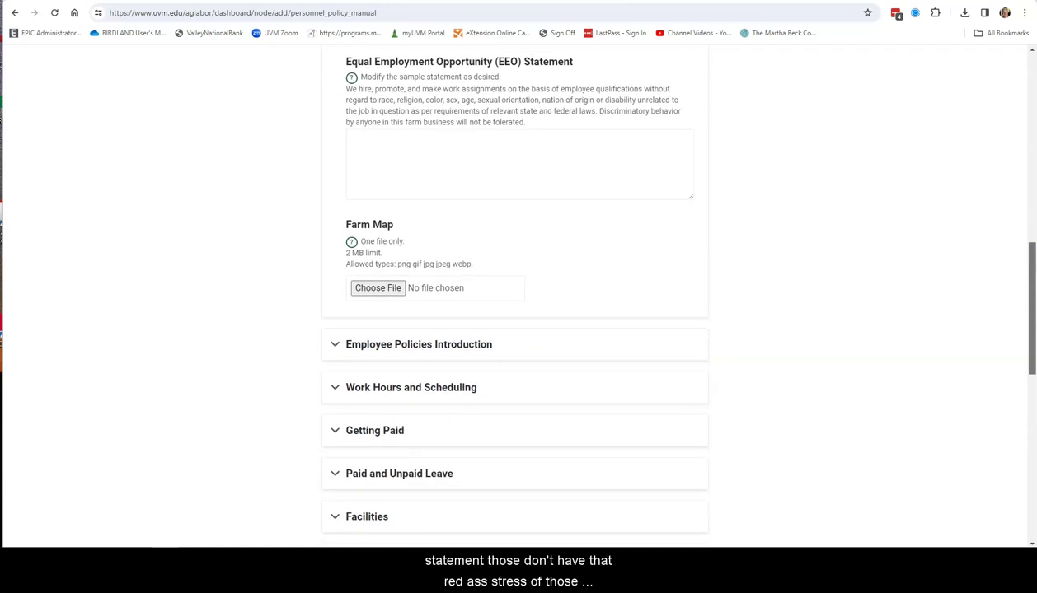
{"action": "left_click_drag", "start_coordinate": [1031, 363], "coordinate": [1015, 298]}
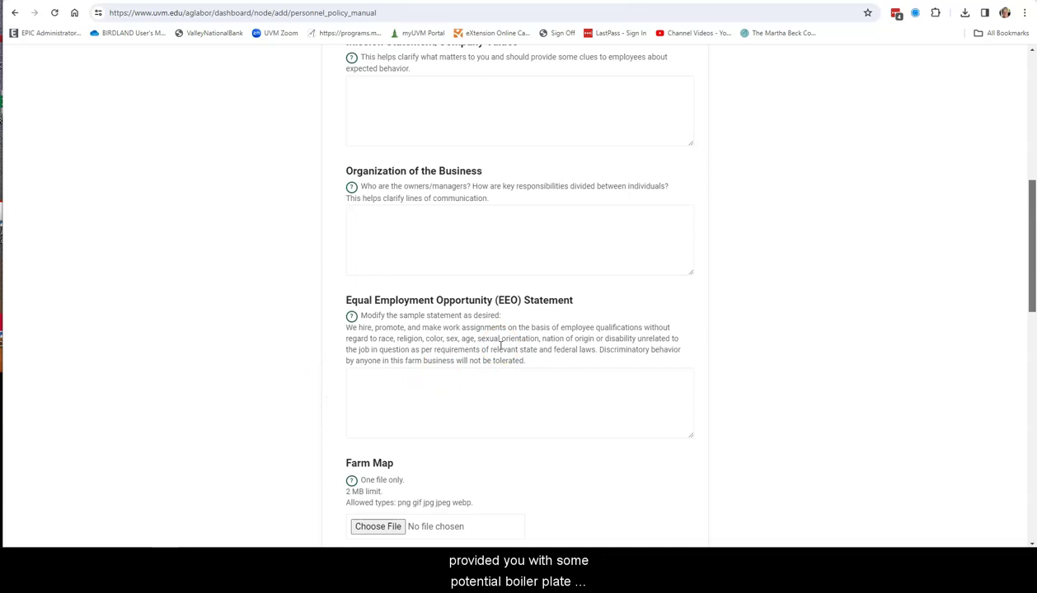
{"action": "left_click", "coordinate": [1020, 326]}
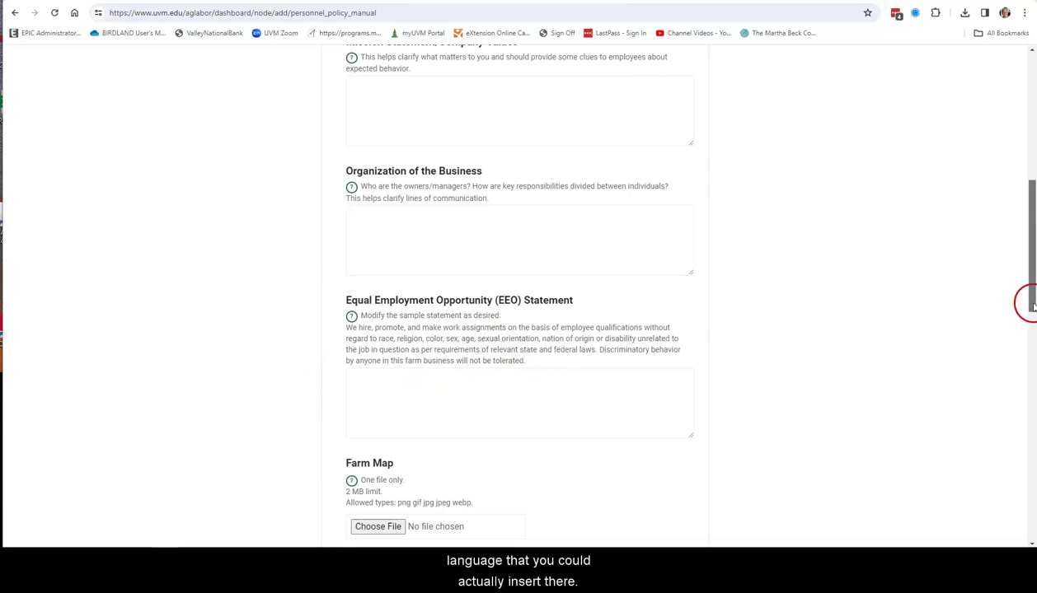
{"action": "left_click_drag", "start_coordinate": [1031, 303], "coordinate": [991, 371]}
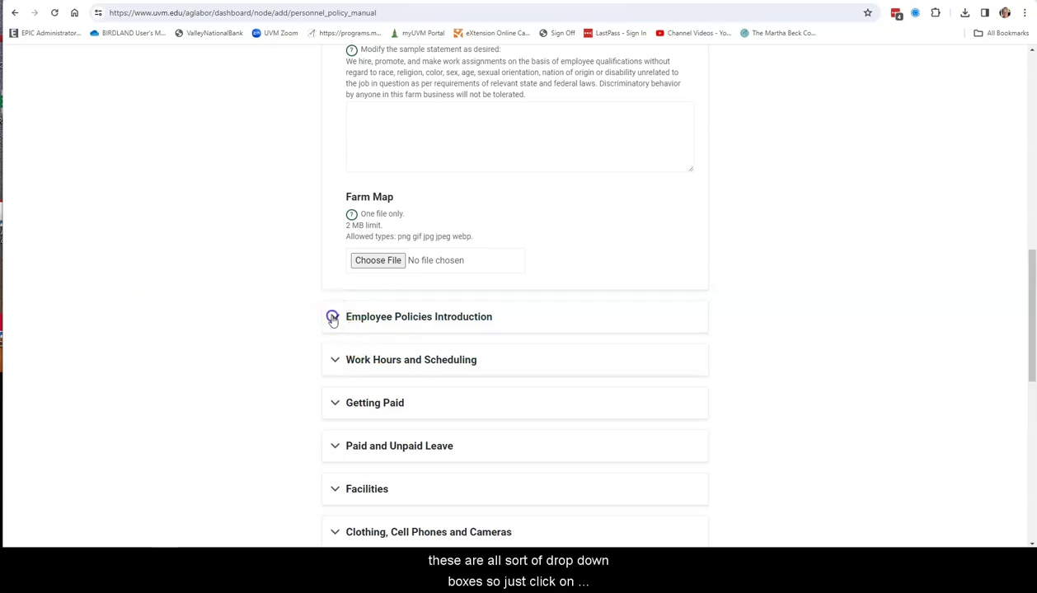
Expand Employee Policies Introduction and review its Employment-at-Will, Workers' Compensation and Personnel File statements
{"action": "left_click", "coordinate": [333, 319]}
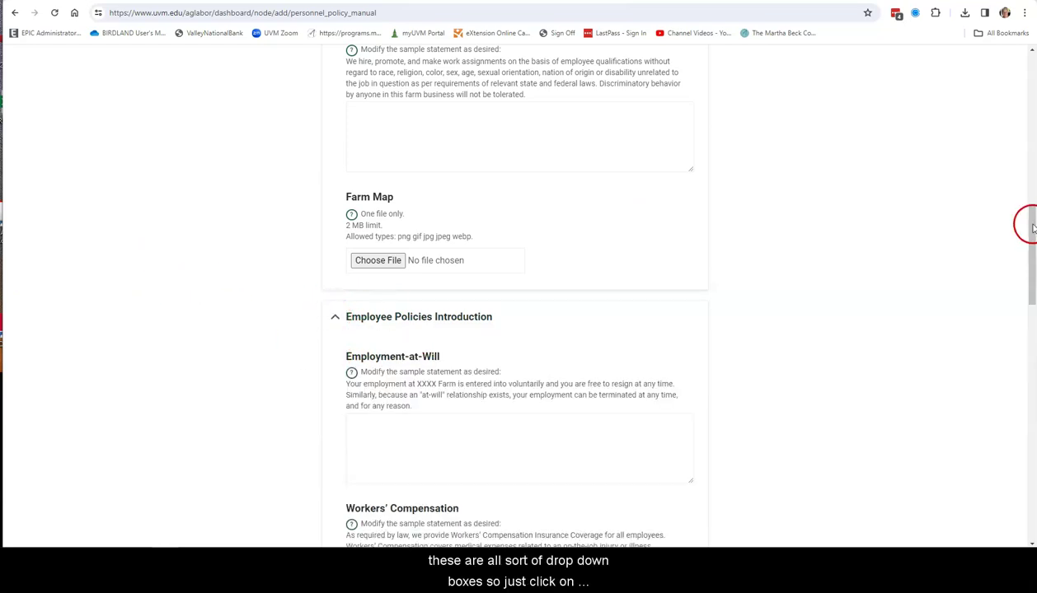
{"action": "left_click_drag", "start_coordinate": [1030, 224], "coordinate": [1032, 276]}
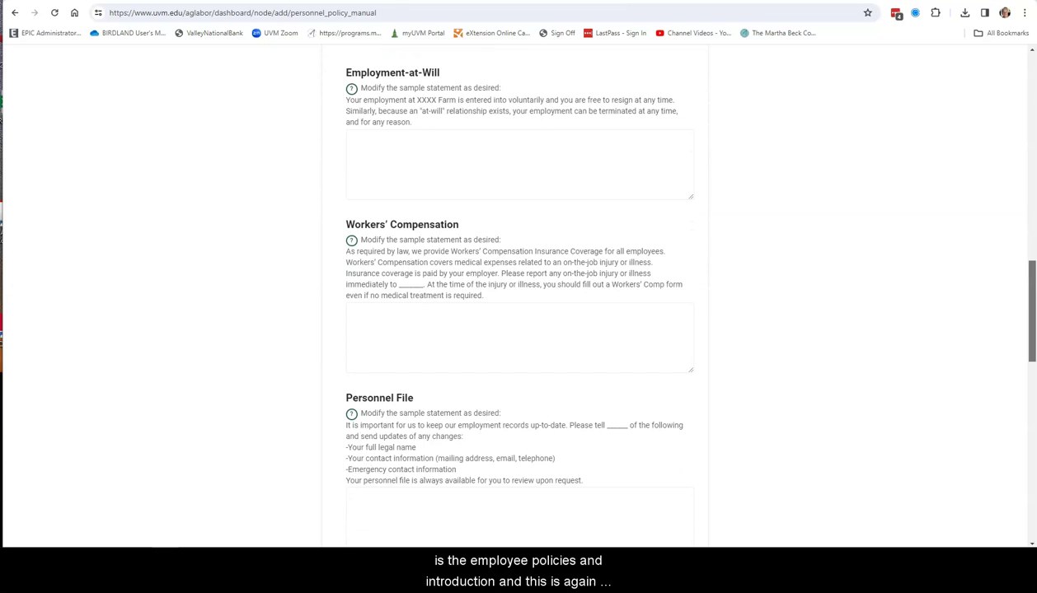
{"action": "left_click_drag", "start_coordinate": [1032, 276], "coordinate": [1032, 277]}
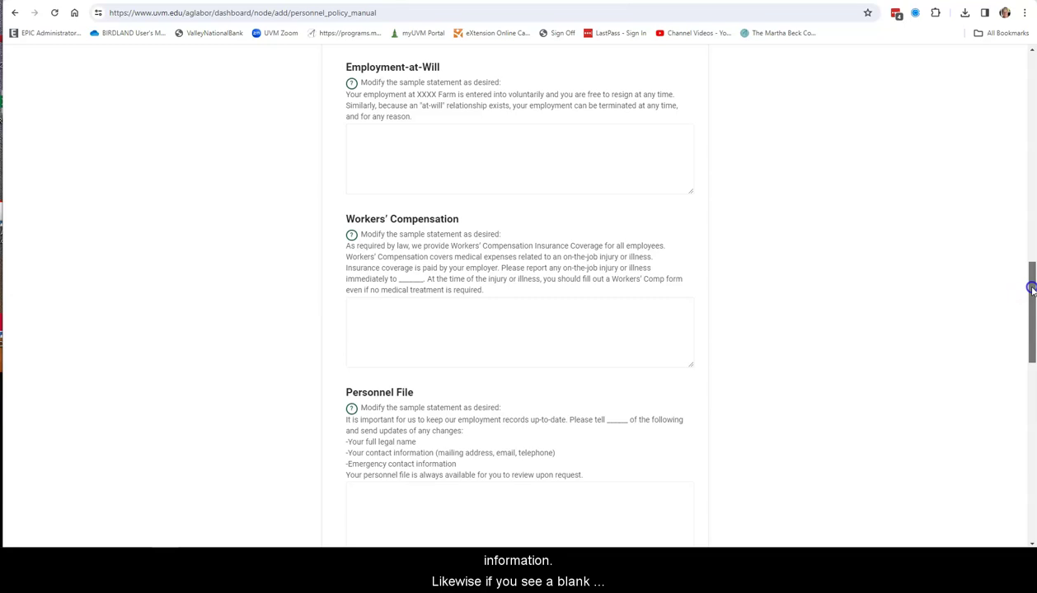
{"action": "left_click_drag", "start_coordinate": [1031, 288], "coordinate": [1031, 333]}
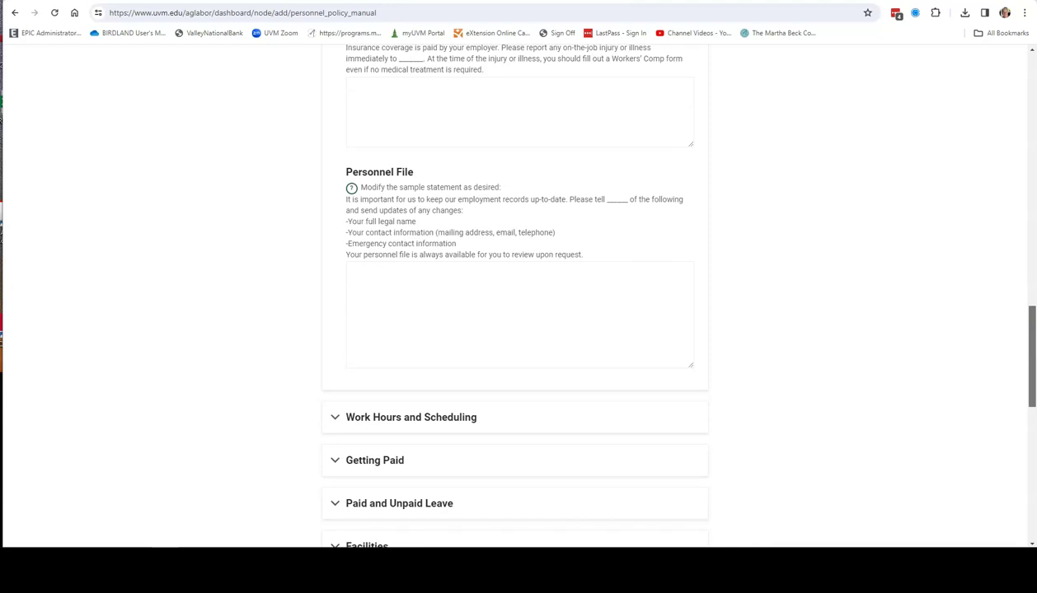
{"action": "left_click_drag", "start_coordinate": [1028, 328], "coordinate": [1028, 388]}
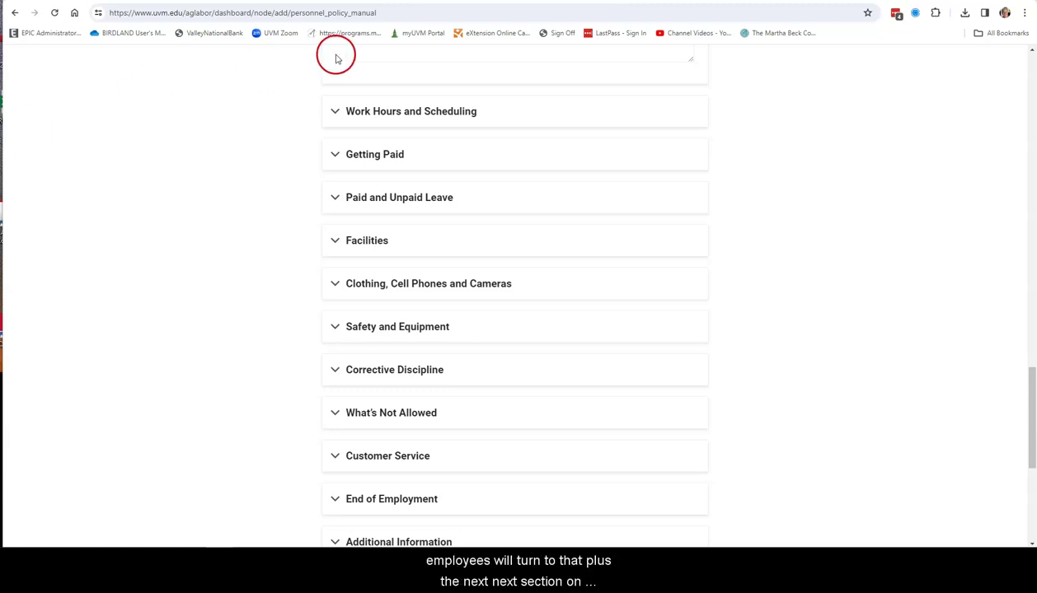
Expand Work Hours and Scheduling and review its schedule, overtime, attendance and absence statements
{"action": "left_click", "coordinate": [333, 113]}
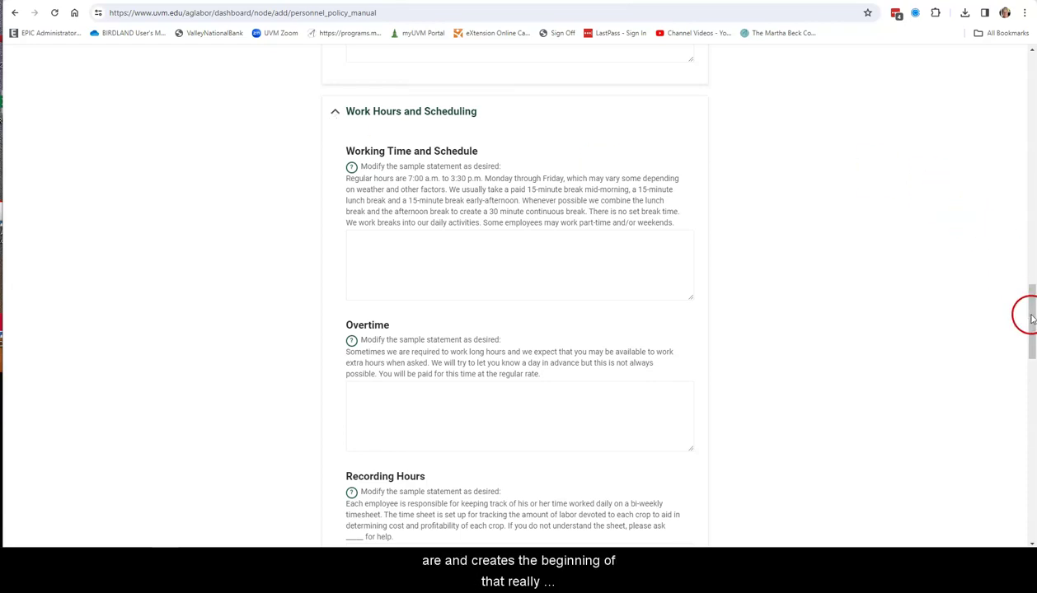
{"action": "left_click_drag", "start_coordinate": [1030, 316], "coordinate": [1032, 401]}
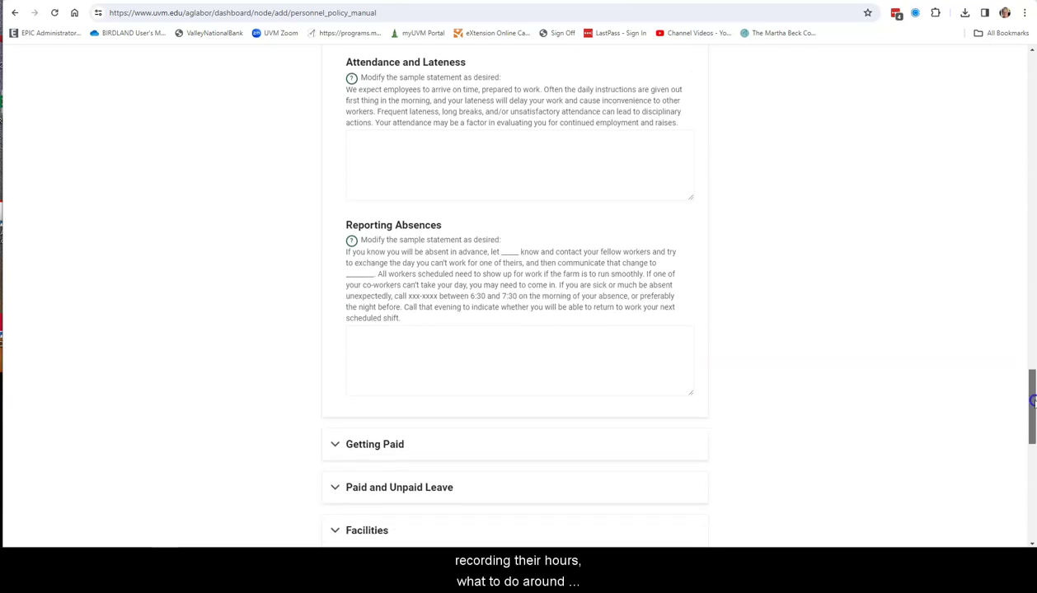
{"action": "left_click_drag", "start_coordinate": [1032, 401], "coordinate": [1032, 452]}
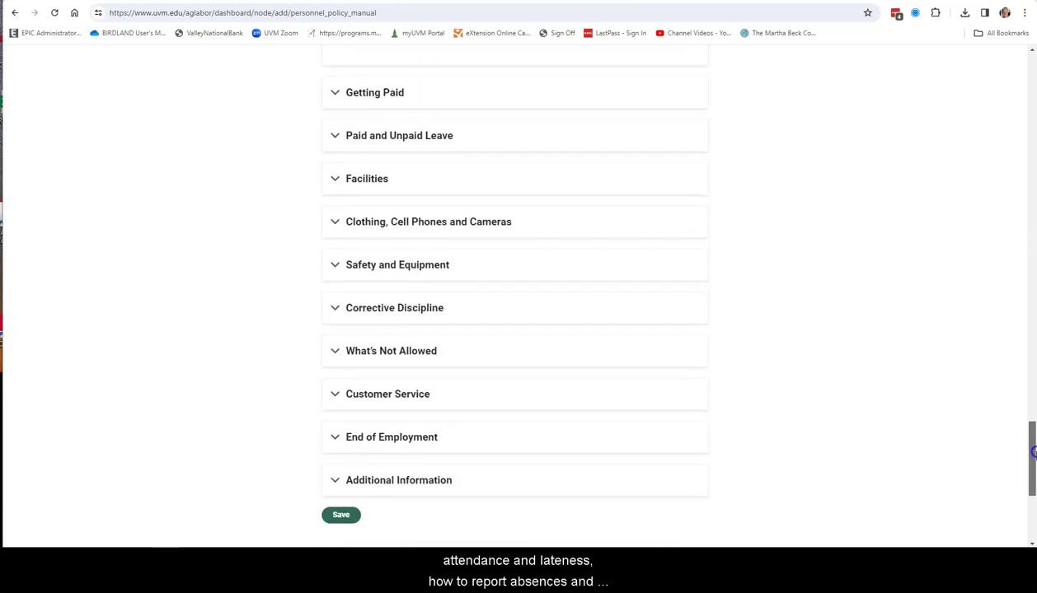
Expand the Getting Paid section and scroll through its sample pay statements
{"action": "left_click", "coordinate": [333, 94]}
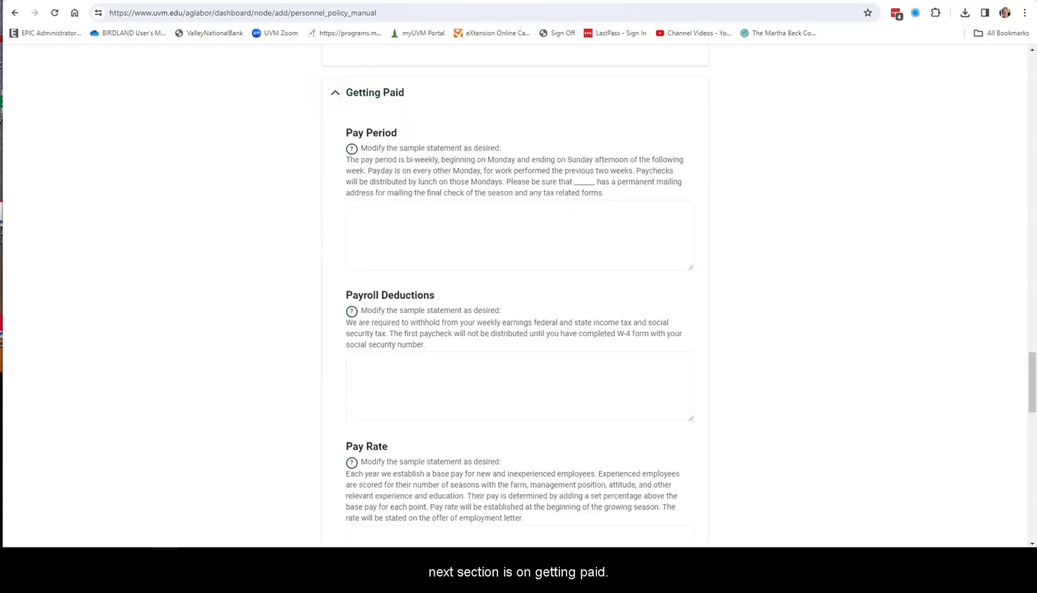
{"action": "left_click_drag", "start_coordinate": [1028, 363], "coordinate": [1032, 427]}
{"action": "scroll", "coordinate": [734, 379], "scroll_direction": "down", "scroll_amount": 5}
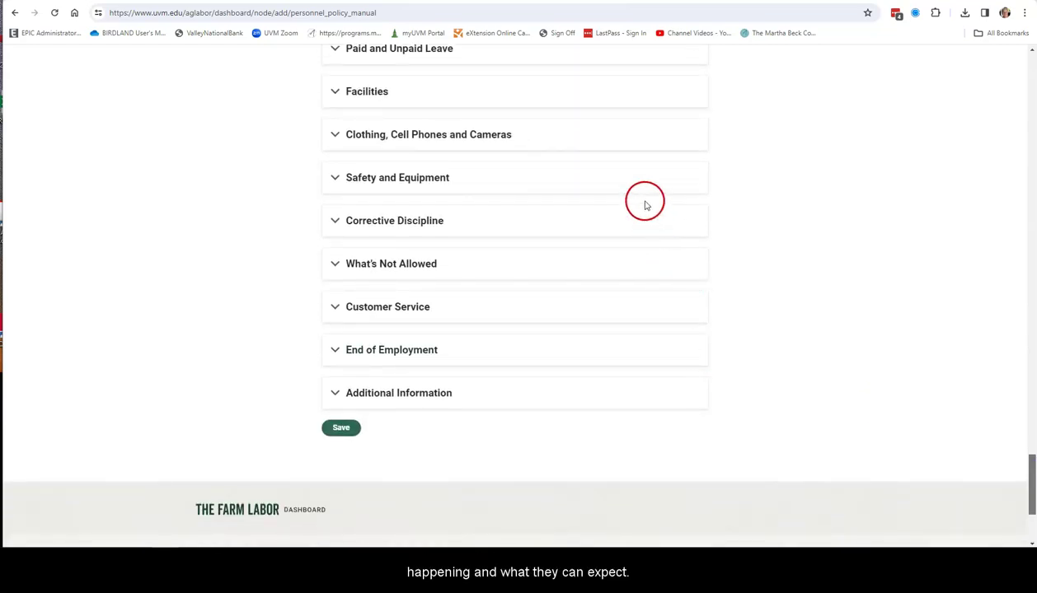
Expand the Paid and Unpaid Leave section and scroll through its leave statements
{"action": "left_click", "coordinate": [334, 53]}
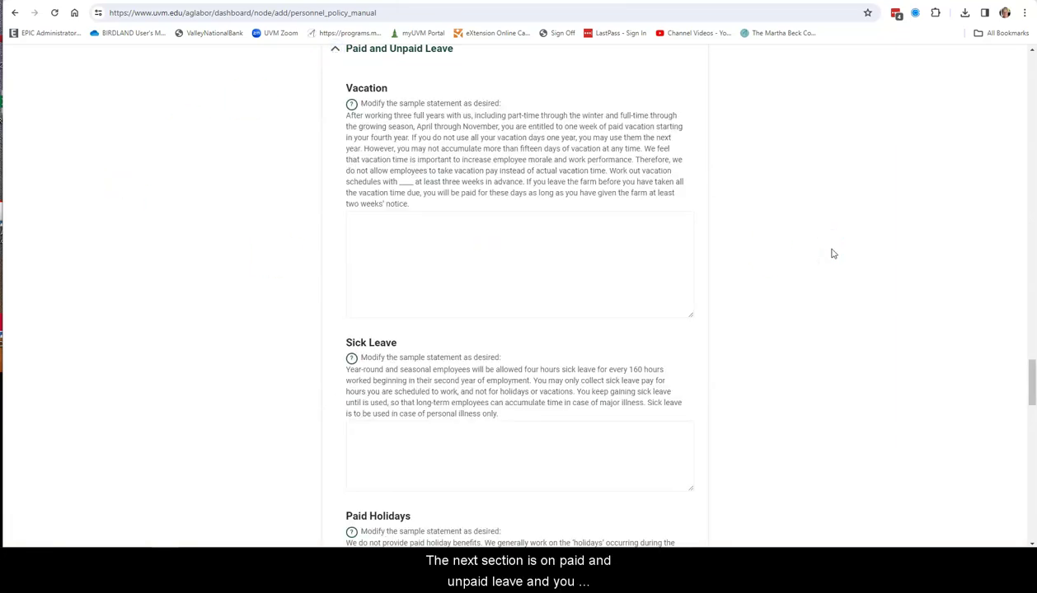
{"action": "left_click", "coordinate": [1032, 393]}
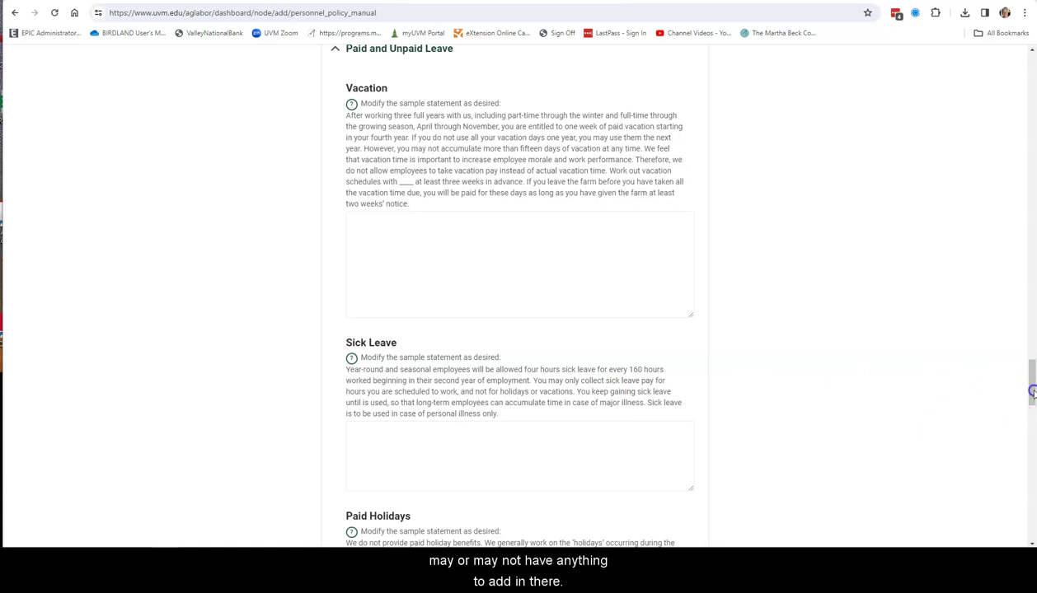
{"action": "left_click_drag", "start_coordinate": [1032, 393], "coordinate": [1033, 397]}
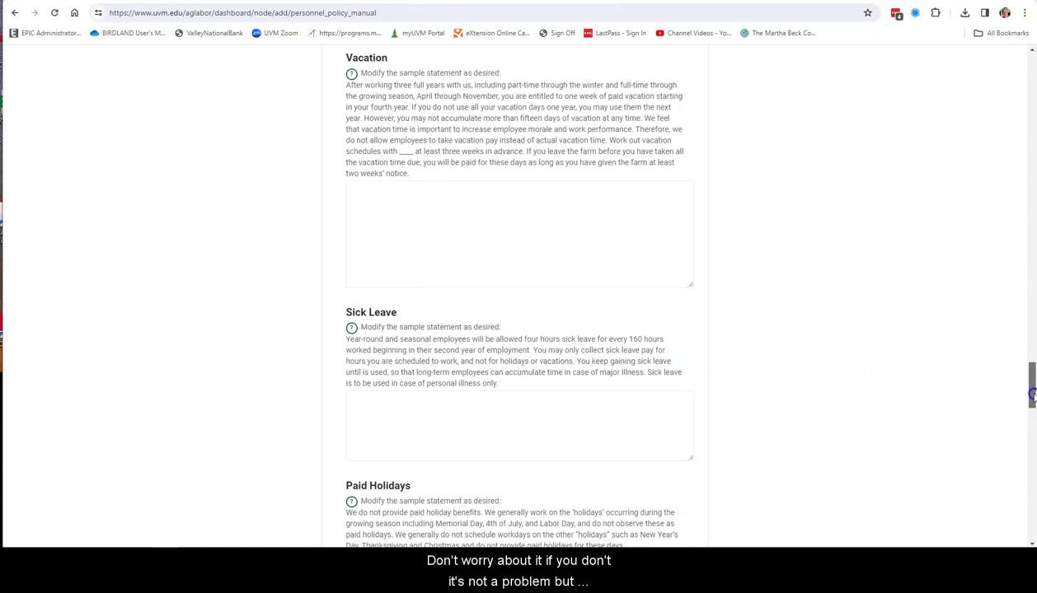
{"action": "left_click_drag", "start_coordinate": [1033, 395], "coordinate": [1032, 507]}
{"action": "left_click", "coordinate": [905, 255]}
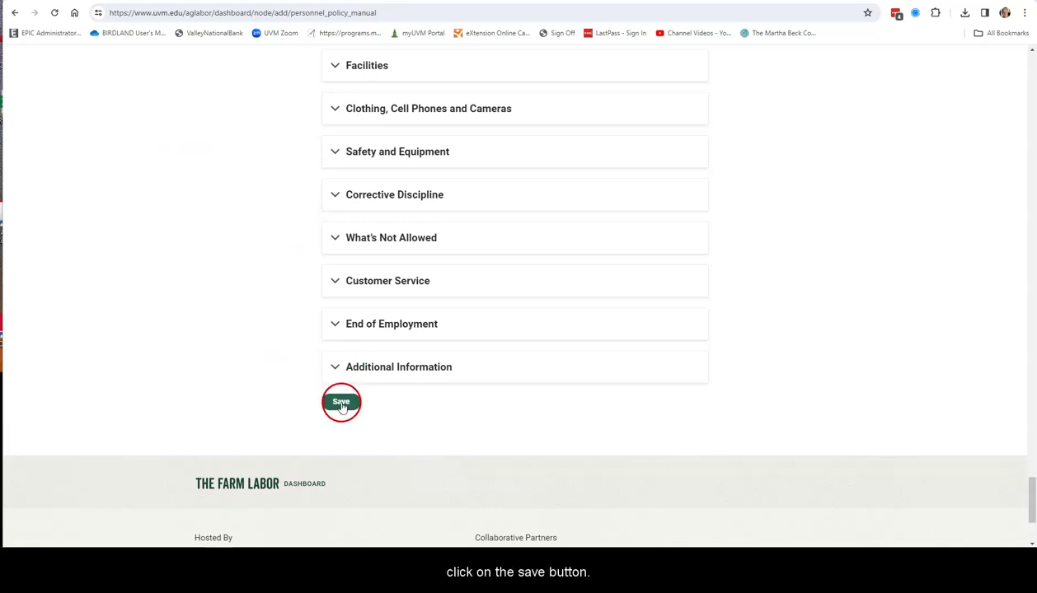
Save the form and review the generated 'Personnel Policy Manual for My Farm' page
{"action": "left_click", "coordinate": [341, 403]}
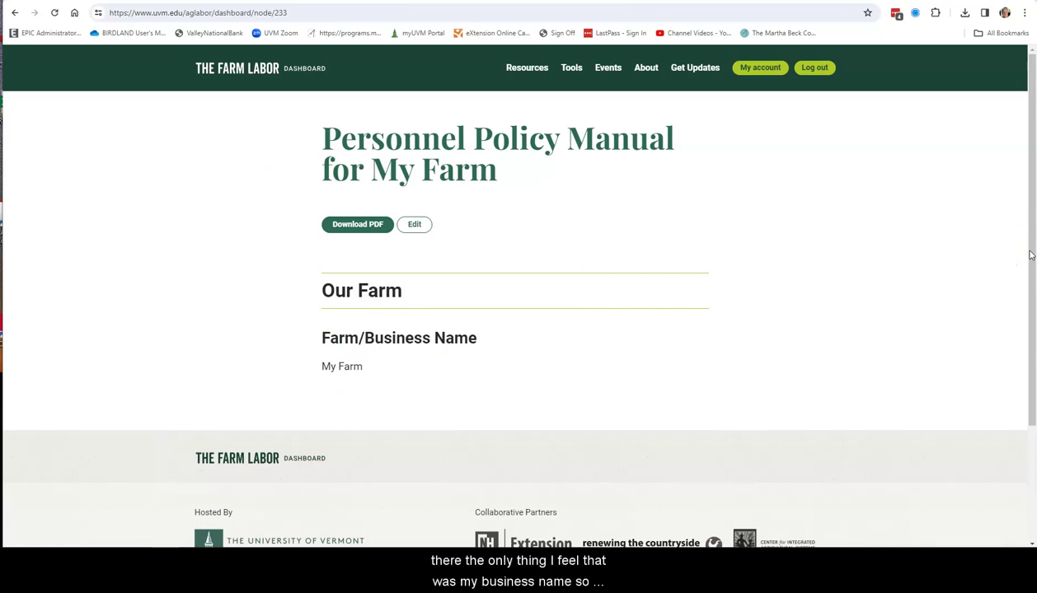
{"action": "scroll", "coordinate": [1030, 255], "scroll_direction": "down", "scroll_amount": 2}
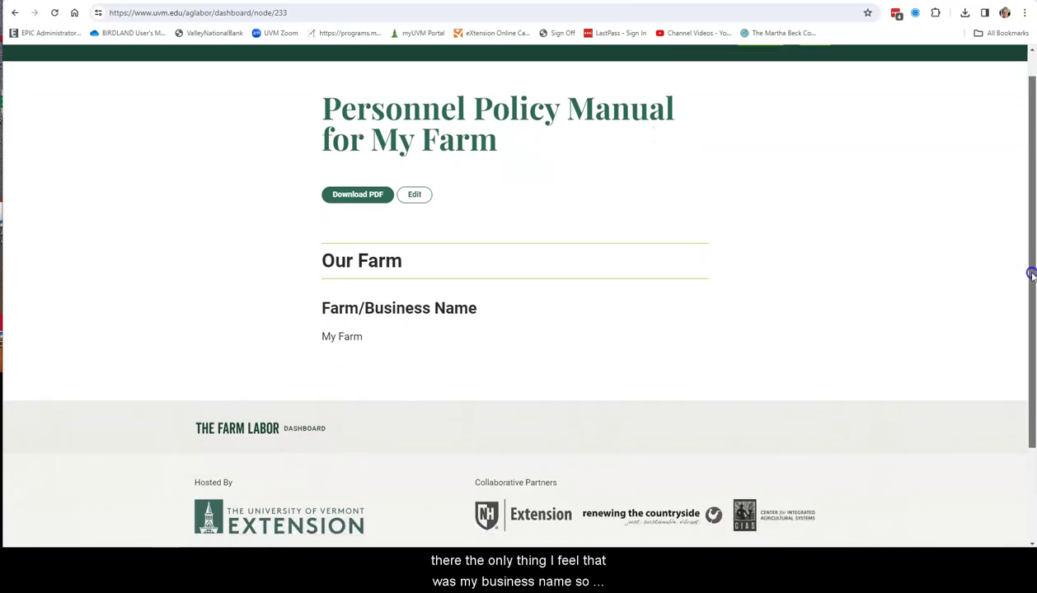
{"action": "scroll", "coordinate": [1022, 230], "scroll_direction": "up", "scroll_amount": 2}
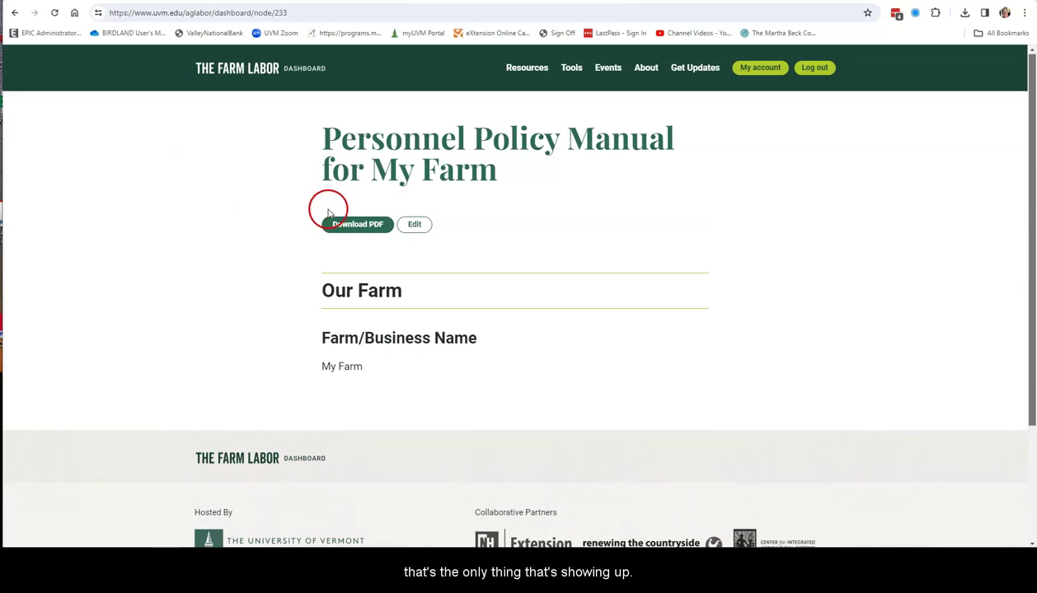